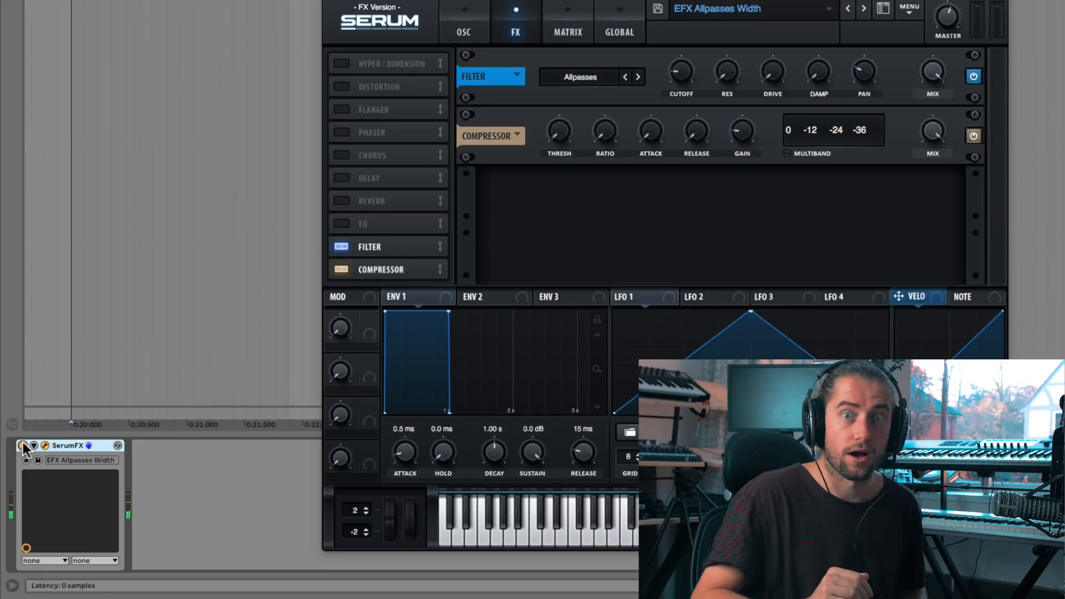
key(space)
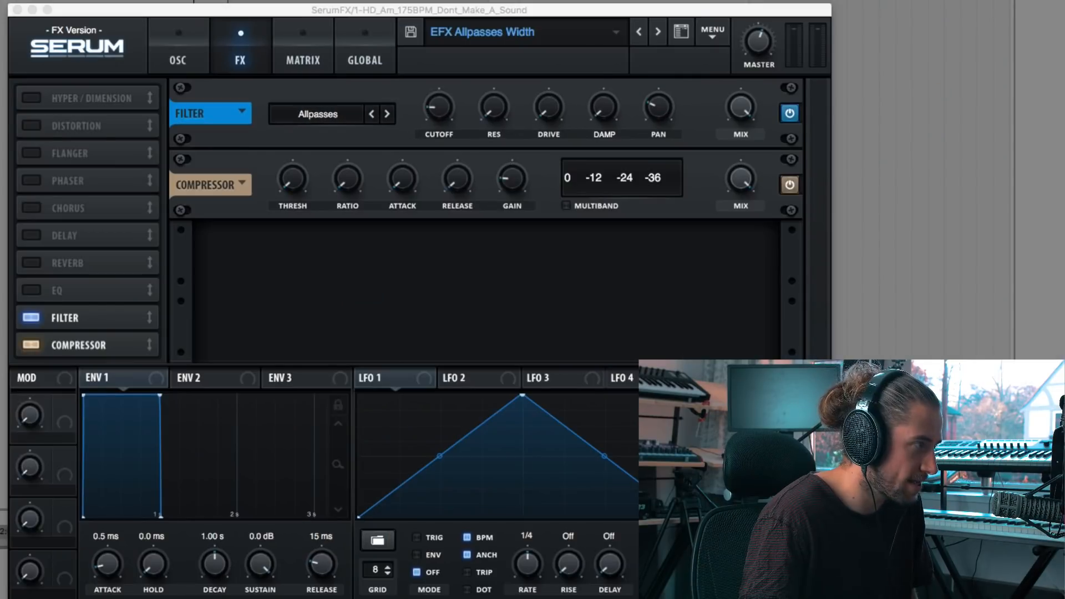
click(106, 12)
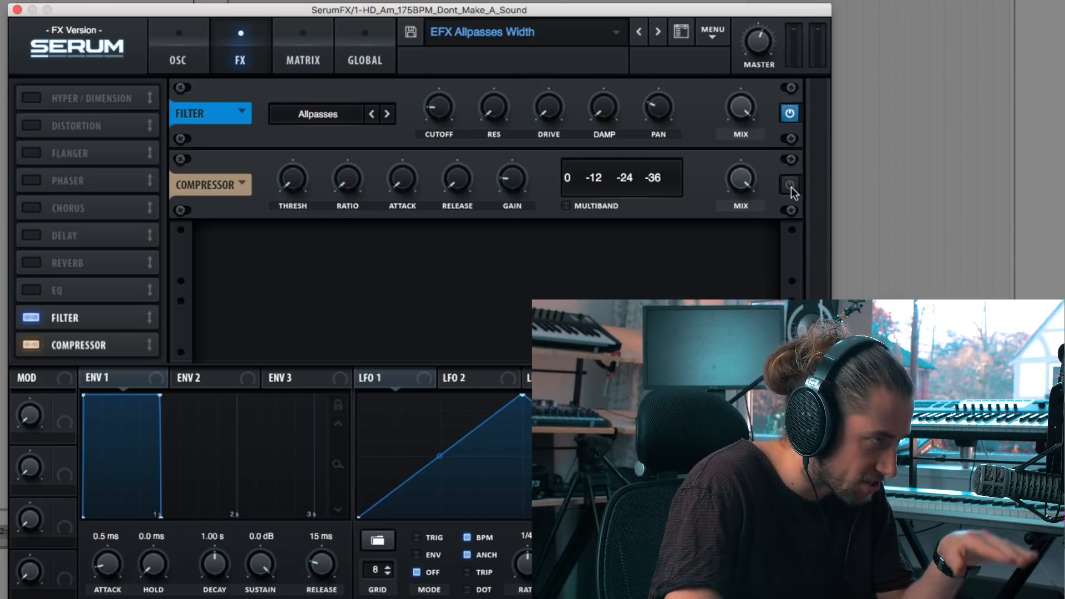
mouse_move(511, 184)
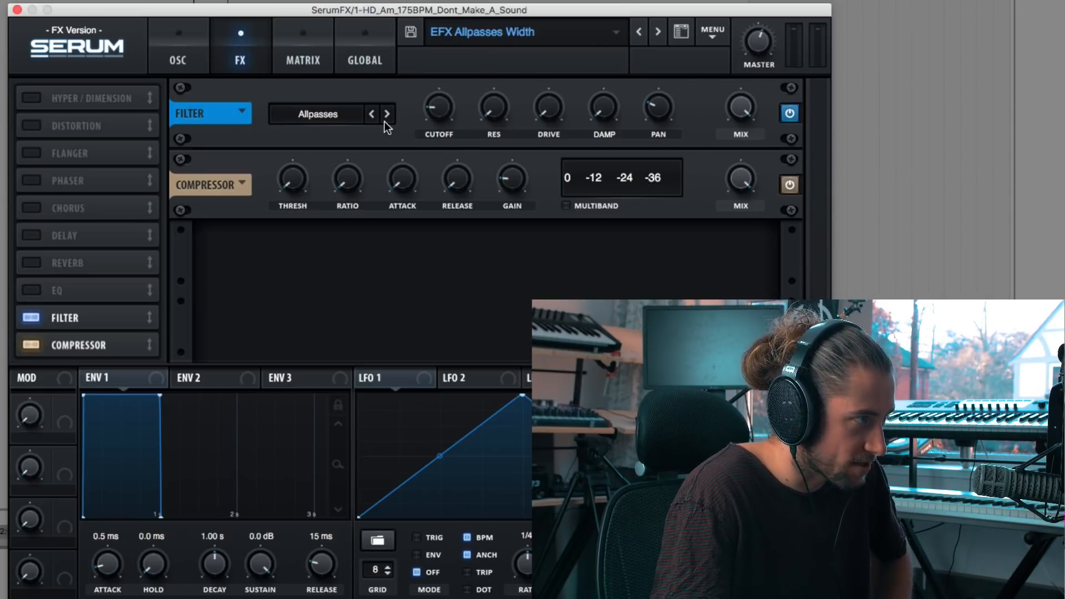
Step: Open the oscillator page and set the voice filter type to the Misc Allpasses filter
click(202, 58)
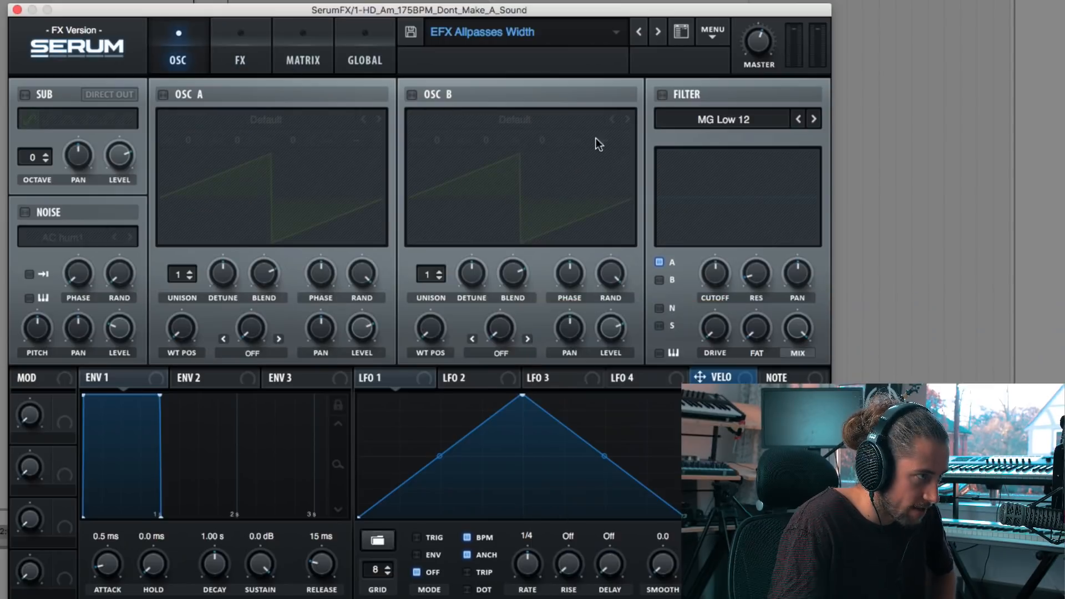
click(697, 118)
mouse_move(734, 184)
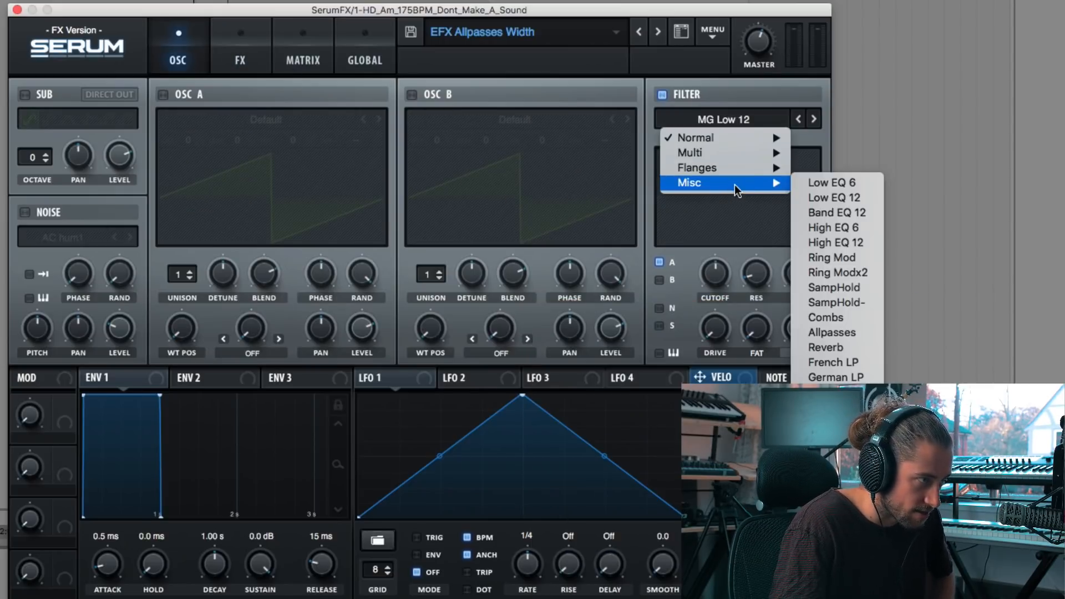
click(842, 338)
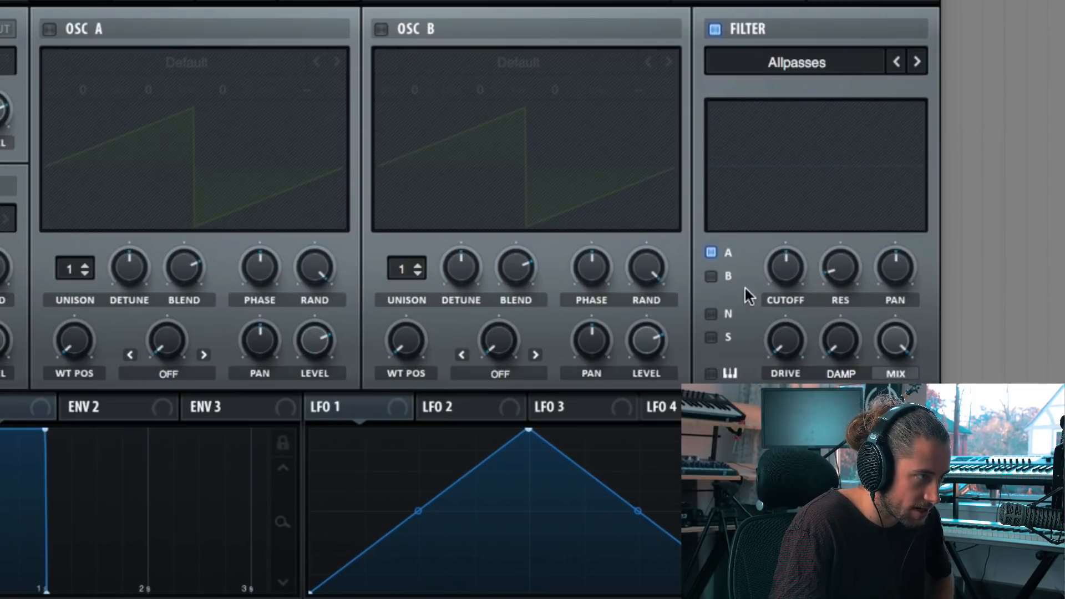
Step: Enable the noise oscillator and route only the noise source through the filter, disabling A, B and S
click(711, 276)
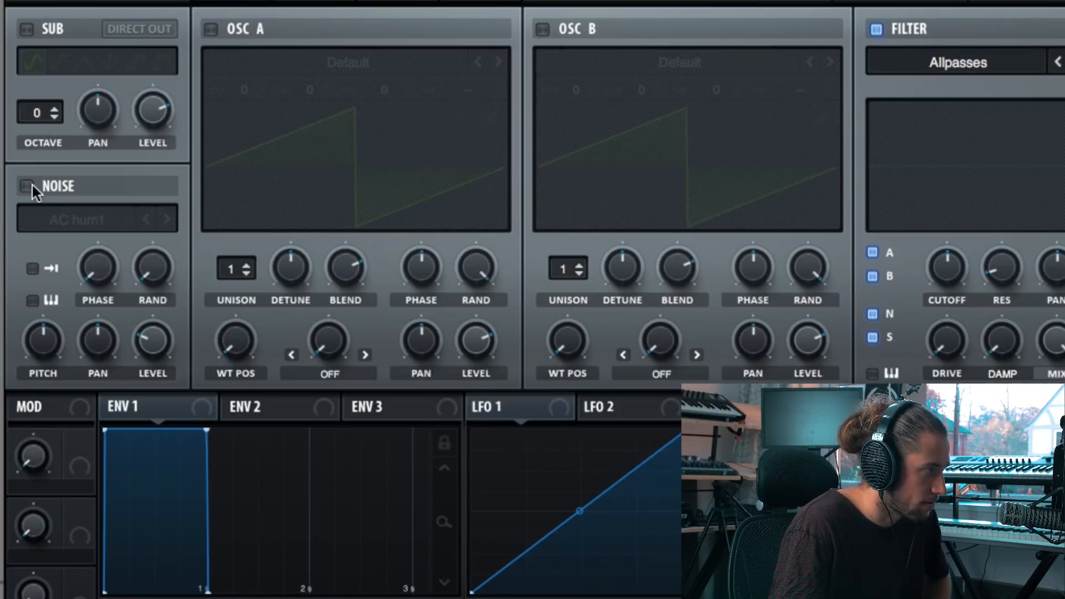
click(26, 186)
click(873, 275)
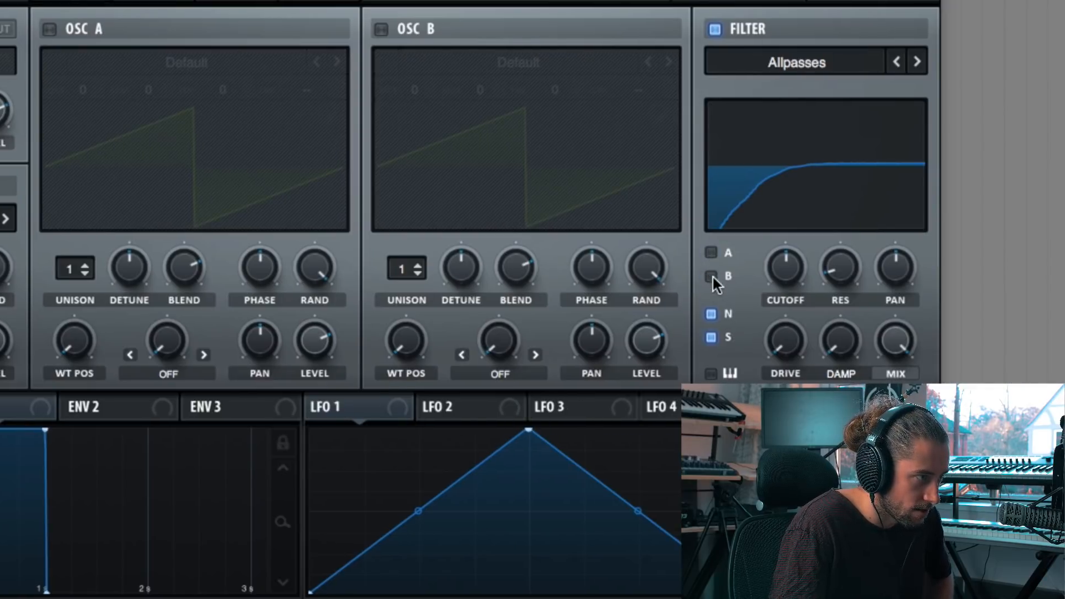
click(710, 336)
Step: Lower the filter cutoff, then nudge it slightly back up
drag(775, 266, 745, 334)
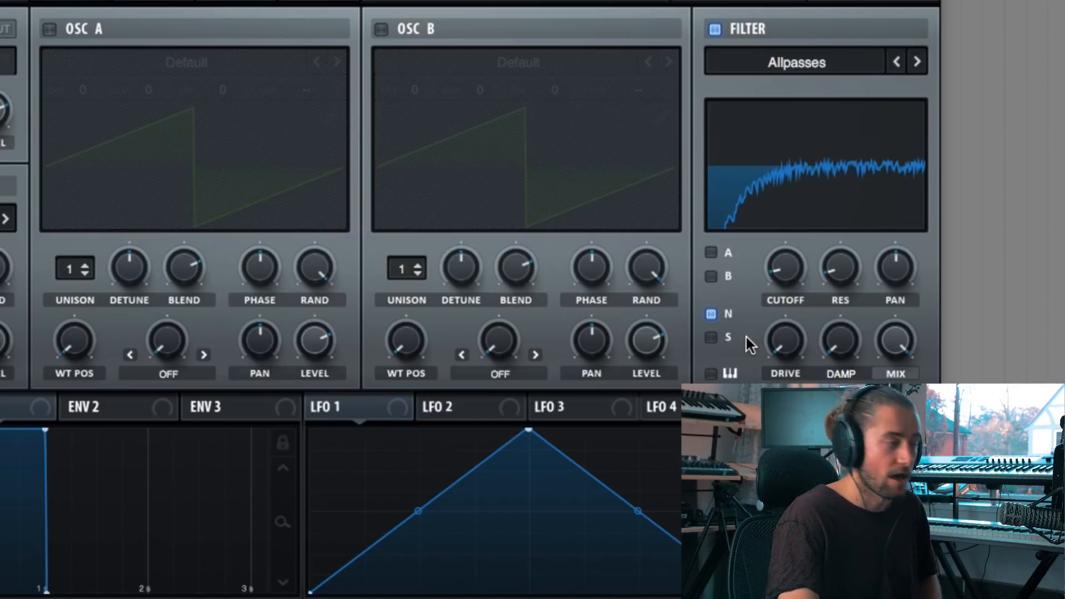
click(174, 2)
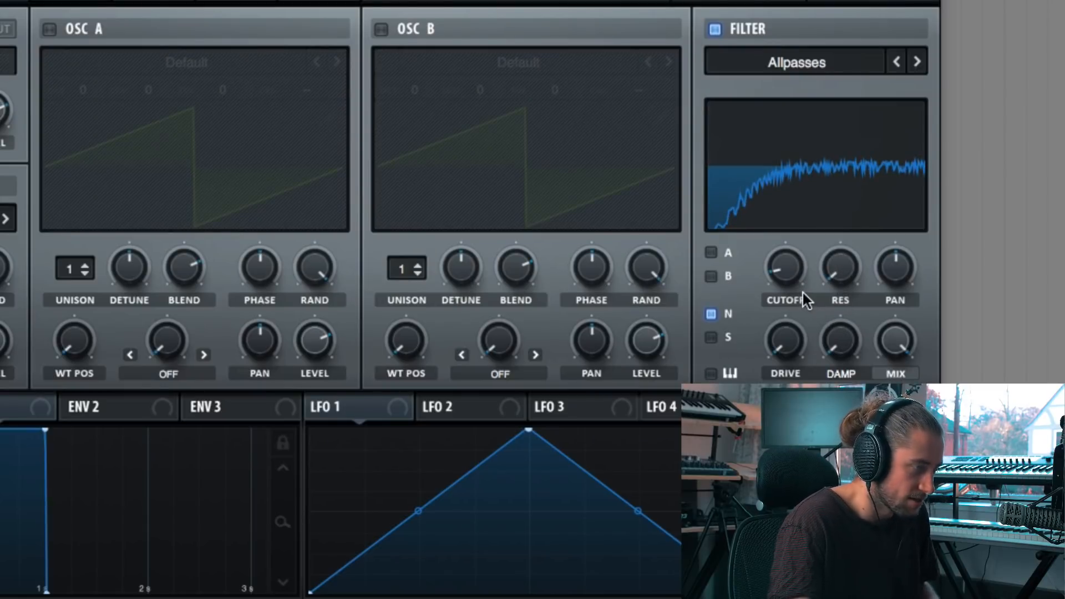
drag(780, 275, 777, 259)
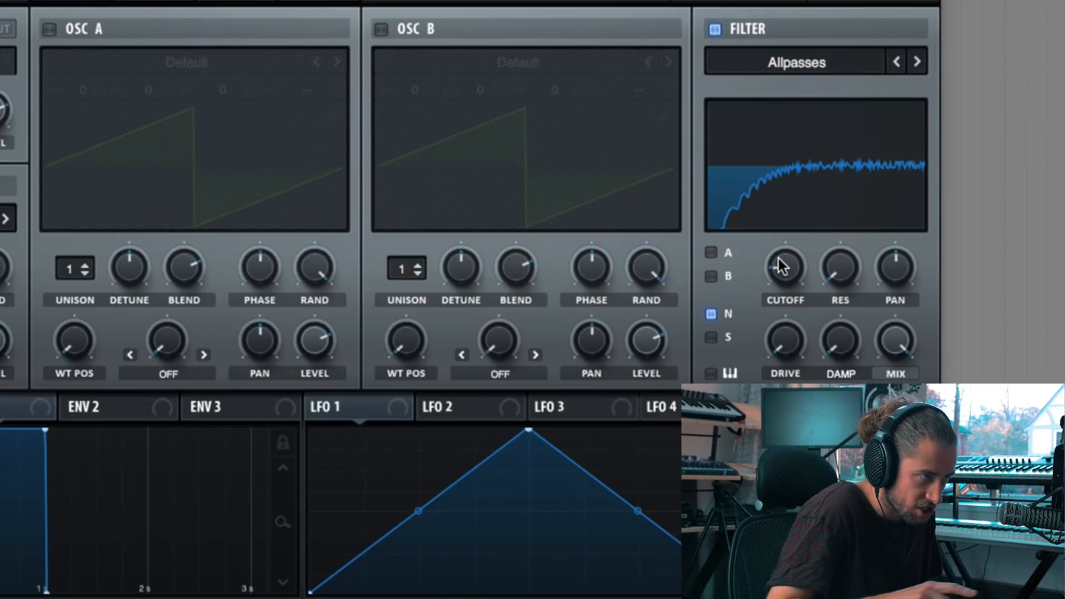
Step: Toggle the filter display between its response and phase views
click(771, 176)
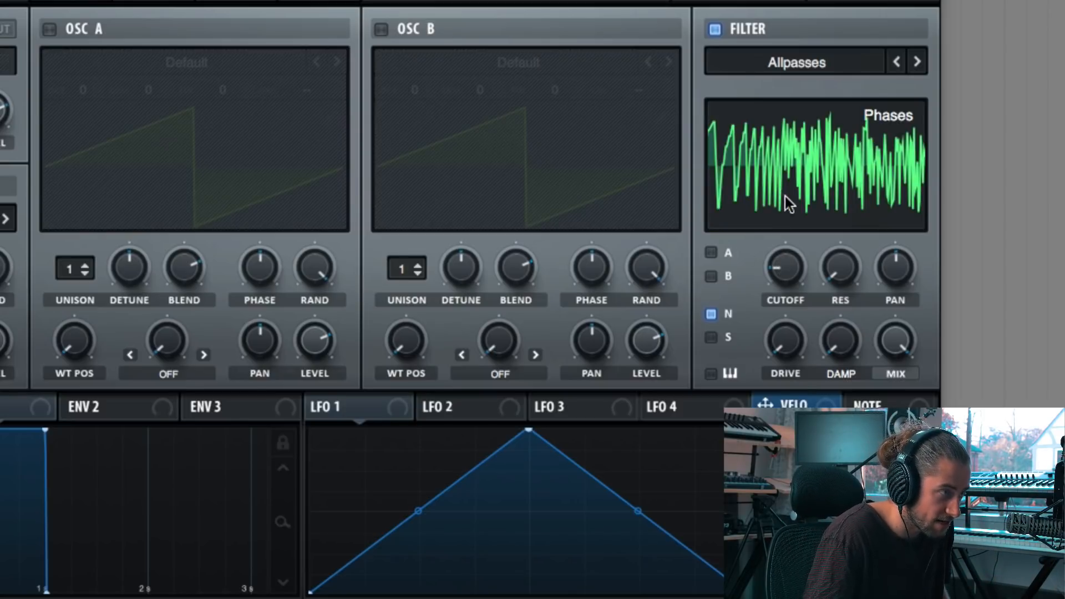
click(825, 203)
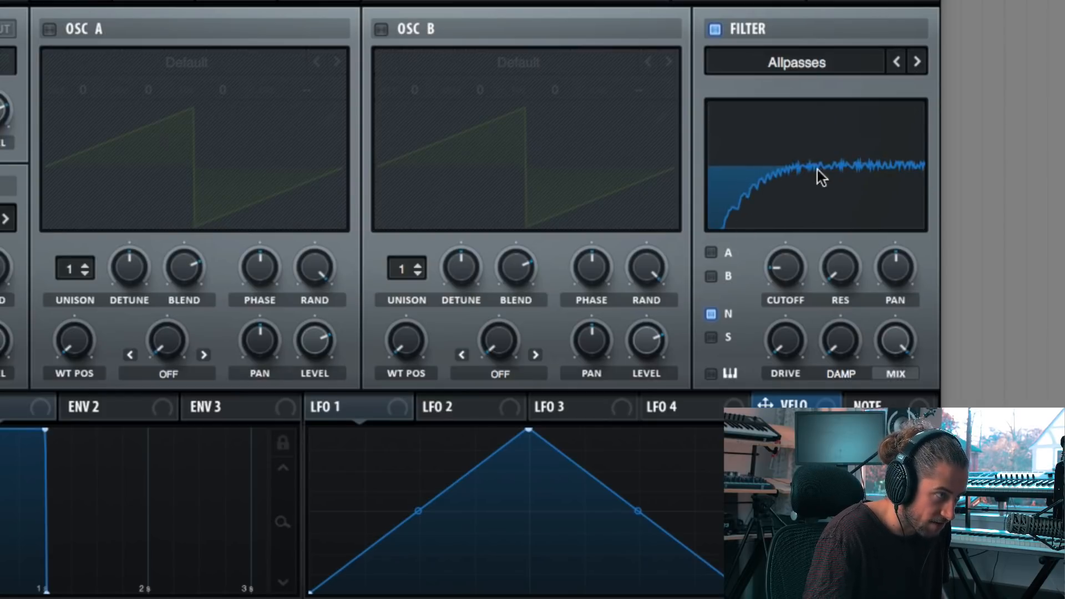
click(833, 189)
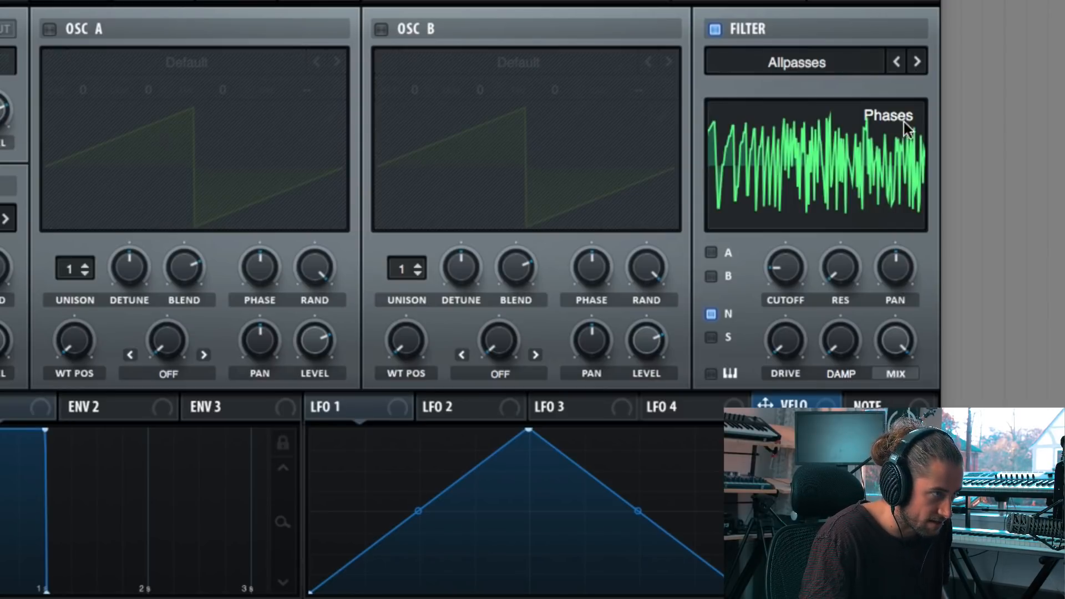
click(778, 178)
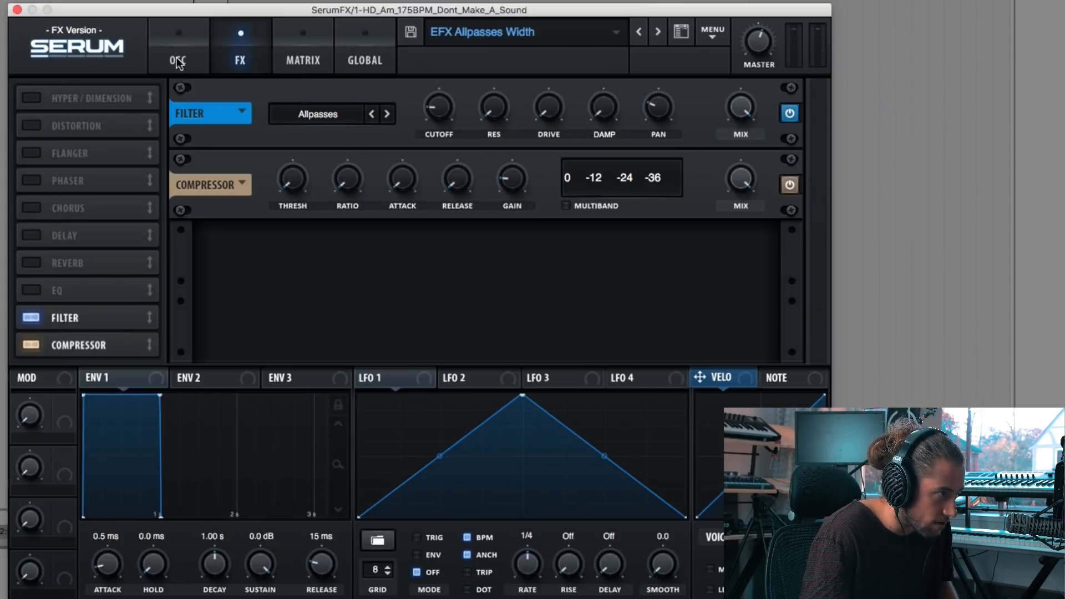
Step: Switch back and forth between the oscillator and FX pages to compare the filter setups
click(178, 60)
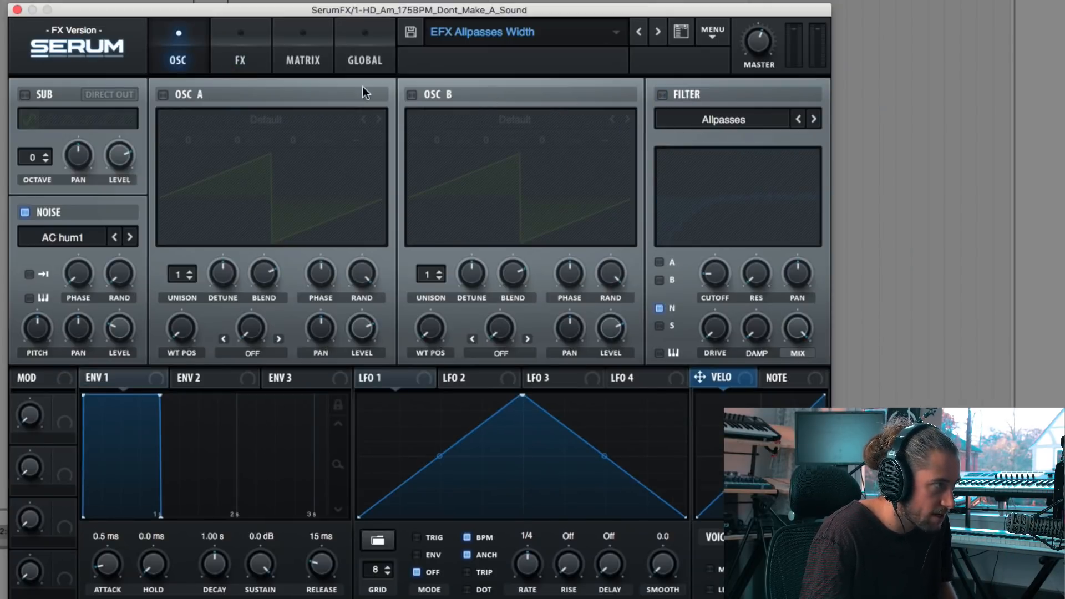
click(239, 60)
click(169, 56)
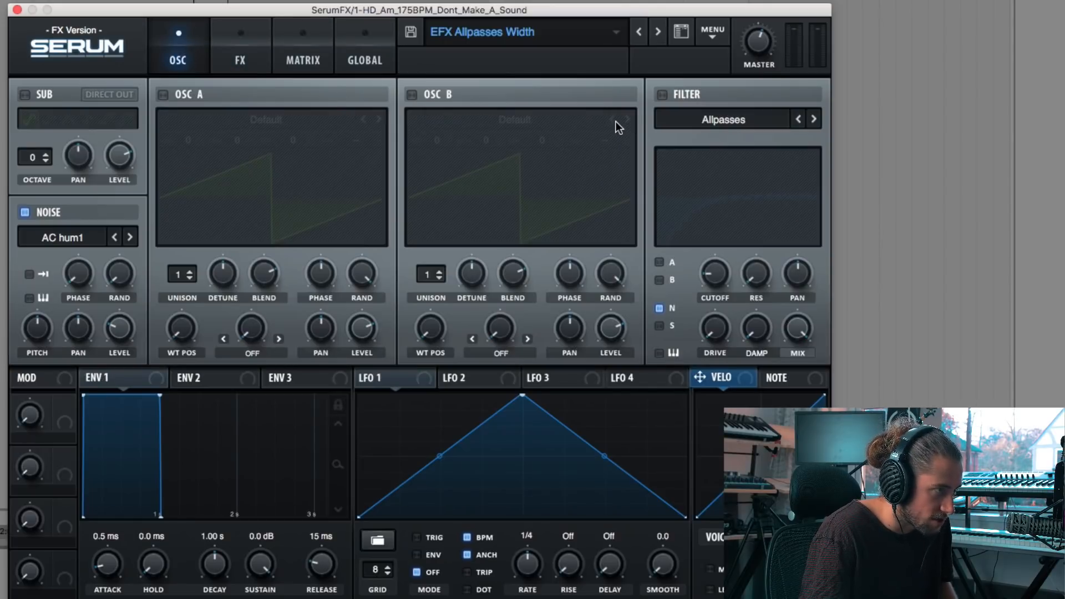
click(240, 45)
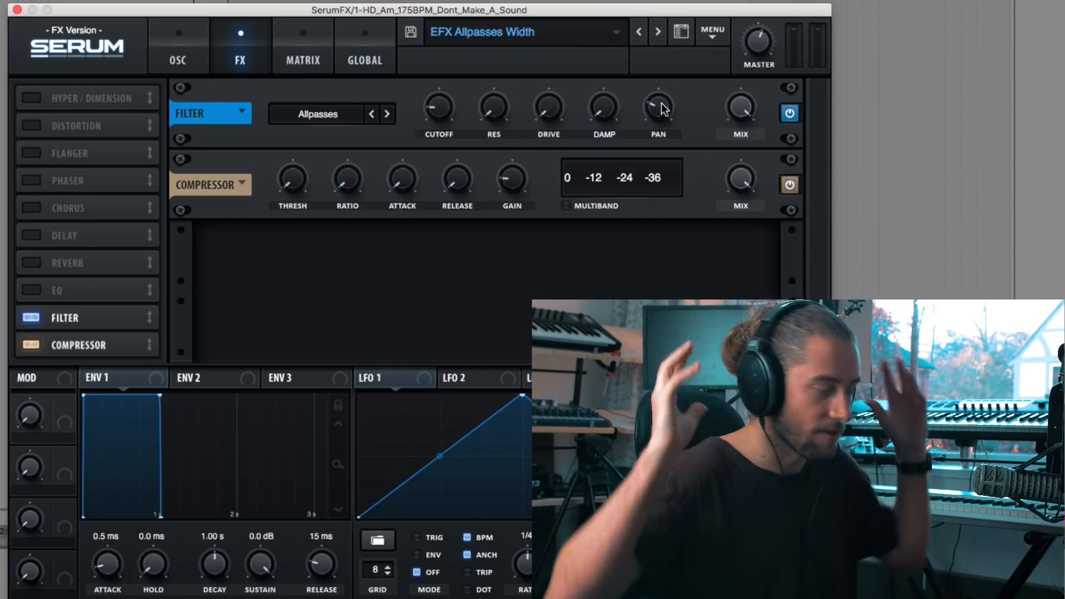
mouse_move(661, 109)
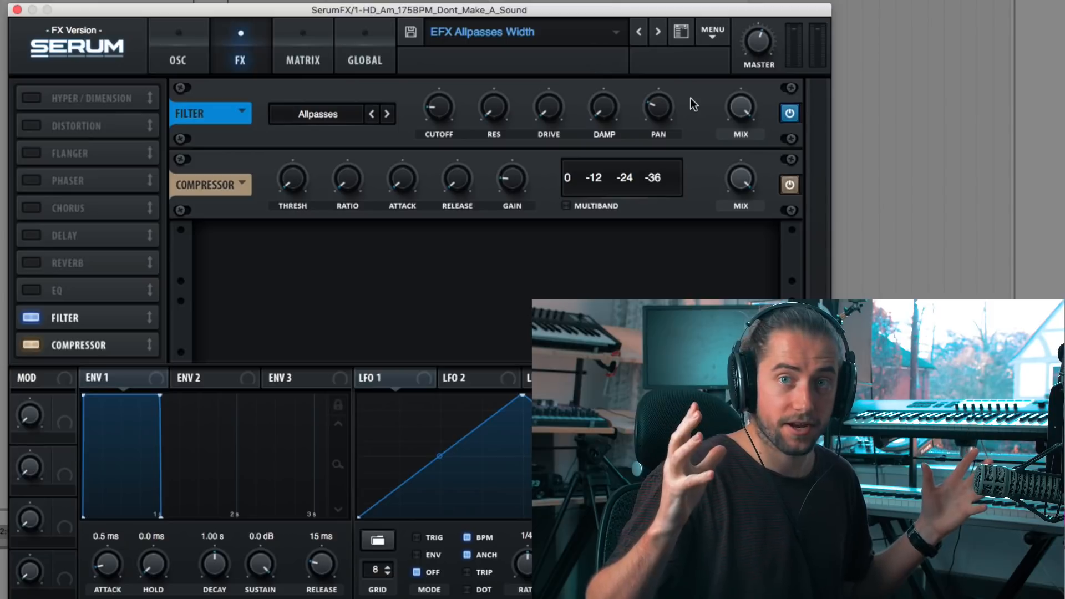
click(177, 58)
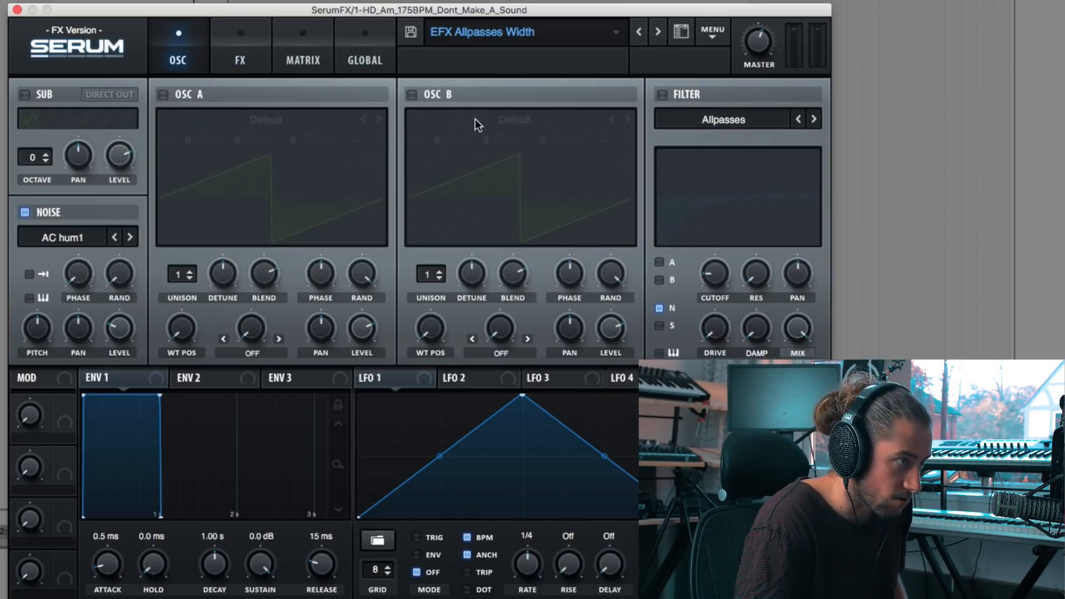
Step: Enable the voice filter and adjust its cutoff and resonance knobs
click(662, 94)
mouse_move(715, 275)
mouse_down()
mouse_move(717, 245)
mouse_move(708, 285)
mouse_up()
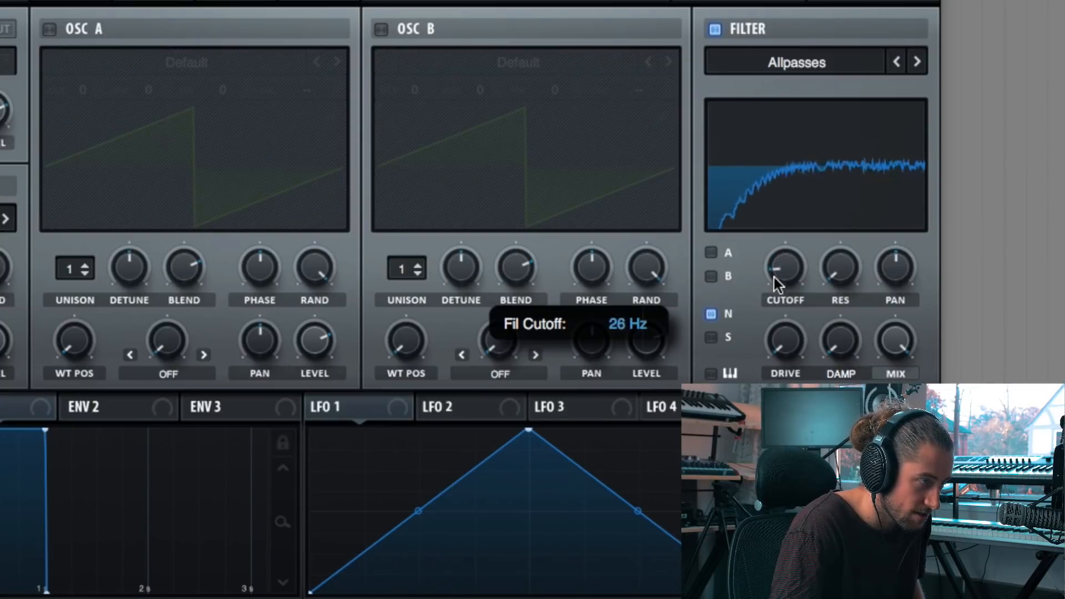
mouse_move(776, 284)
mouse_down()
mouse_move(783, 244)
mouse_move(796, 235)
mouse_move(778, 283)
mouse_move(802, 235)
mouse_move(780, 276)
mouse_move(795, 235)
mouse_move(781, 305)
mouse_move(796, 240)
mouse_move(786, 294)
mouse_up()
click(801, 206)
click(797, 220)
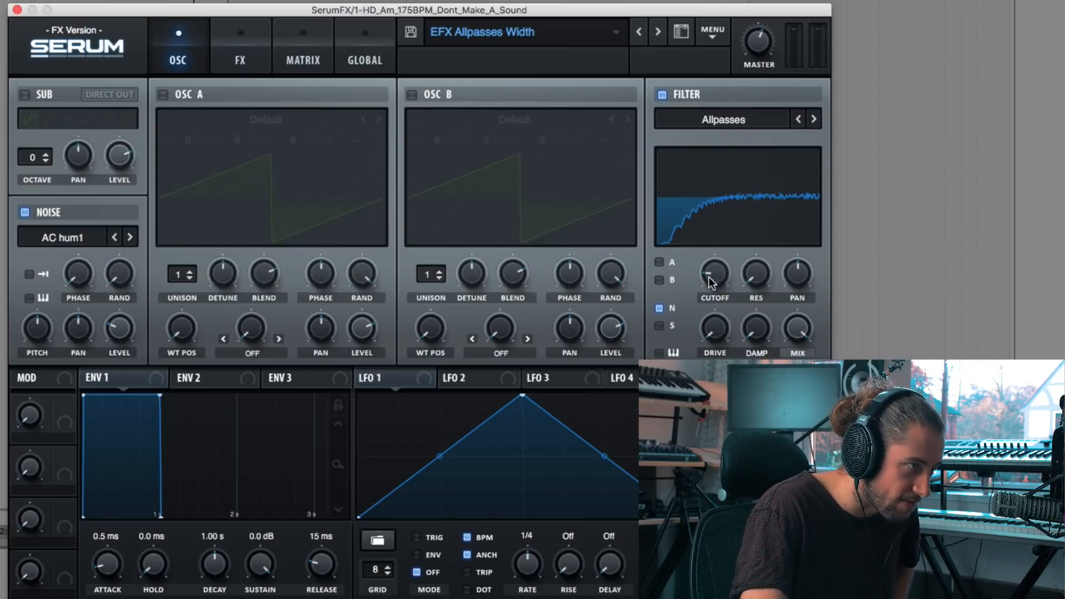
Step: Turn the filter cutoff down further and toggle the voice filter's enable switch
drag(716, 275, 705, 326)
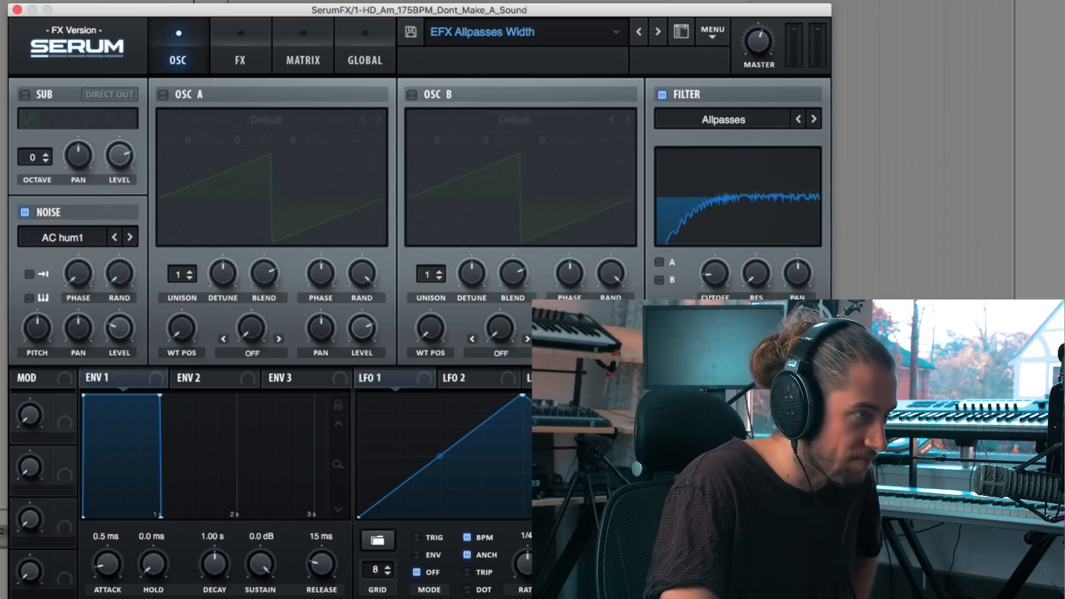
click(661, 95)
Step: Return to the FX page
click(252, 53)
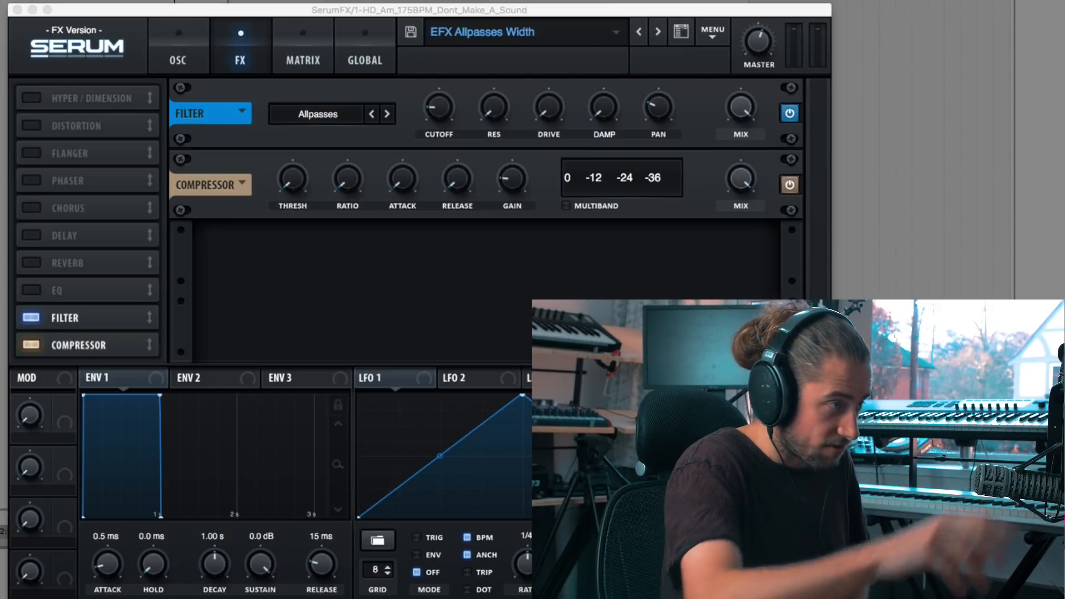
click(83, 11)
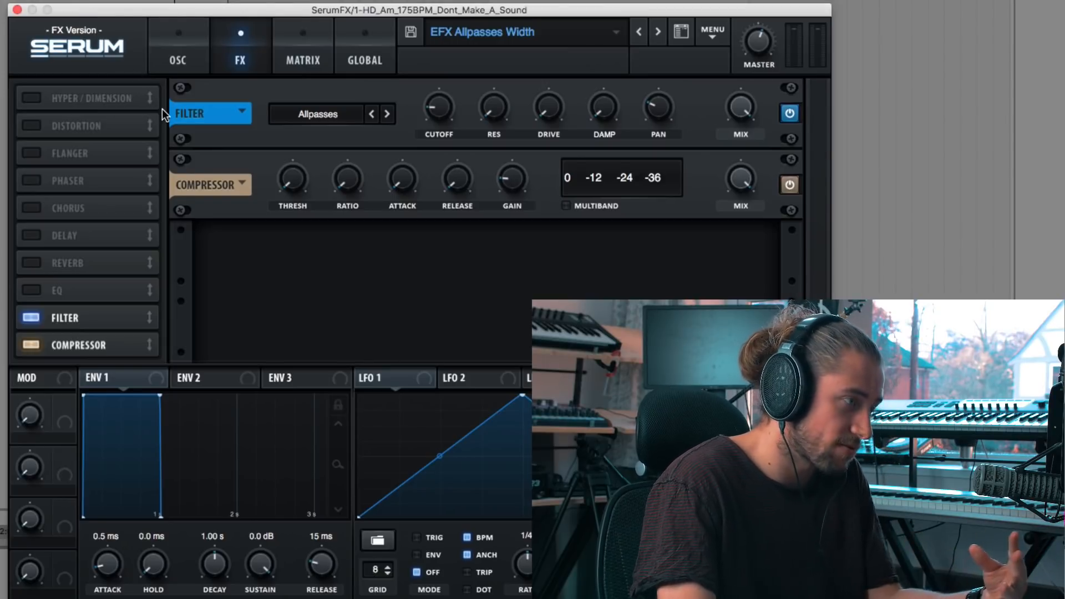